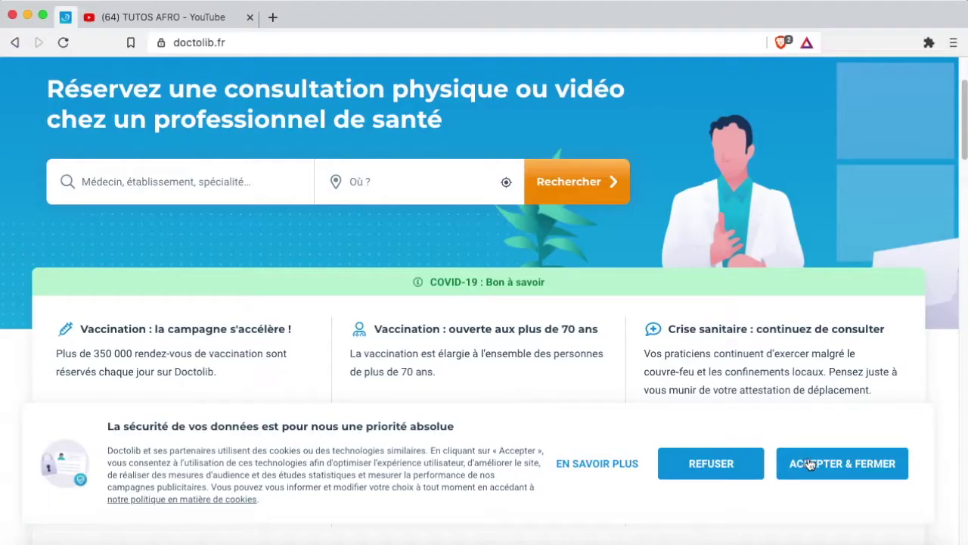
# Accept the site's cookies and set the searched specialty to Ophtalmologue.
pyautogui.click(812, 460)
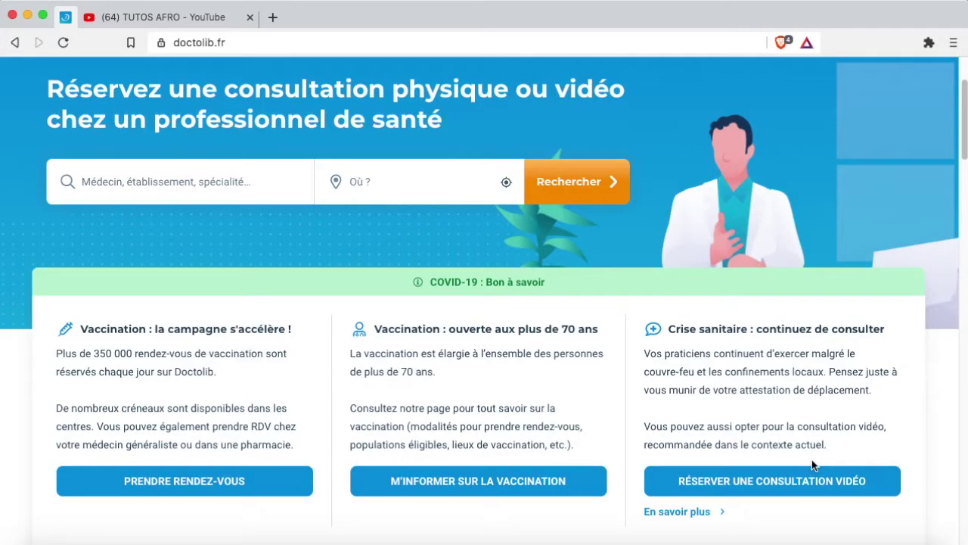
pyautogui.scroll(3, 812, 459)
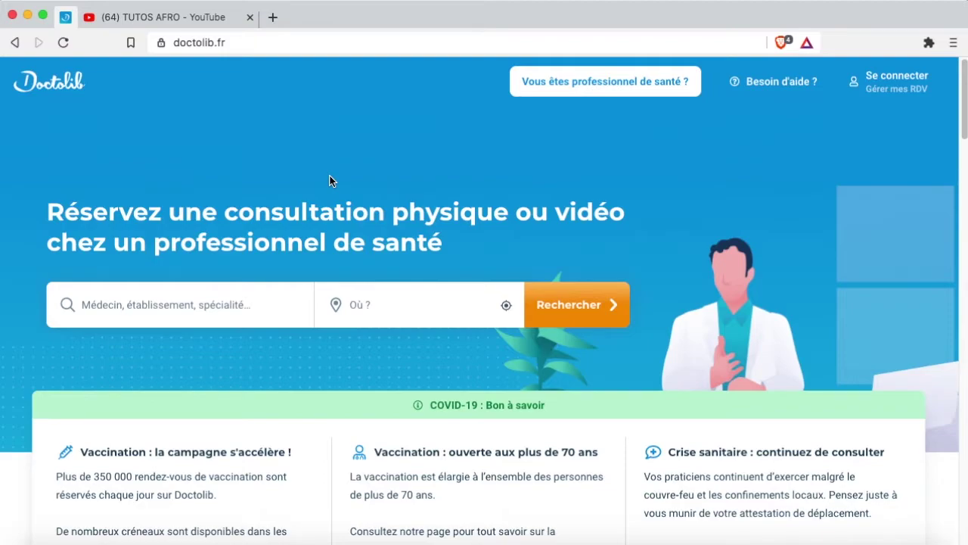
pyautogui.click(194, 306)
pyautogui.write('op')
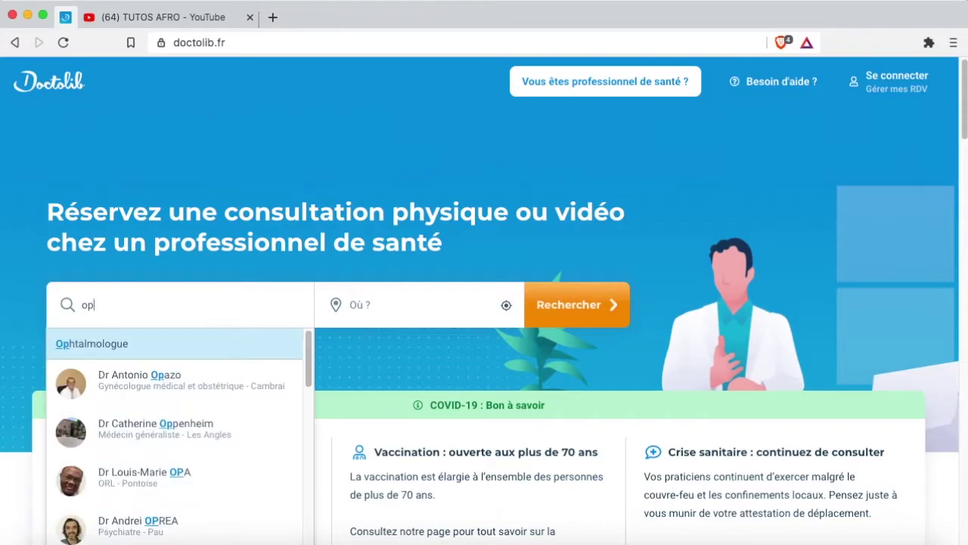
pyautogui.click(103, 352)
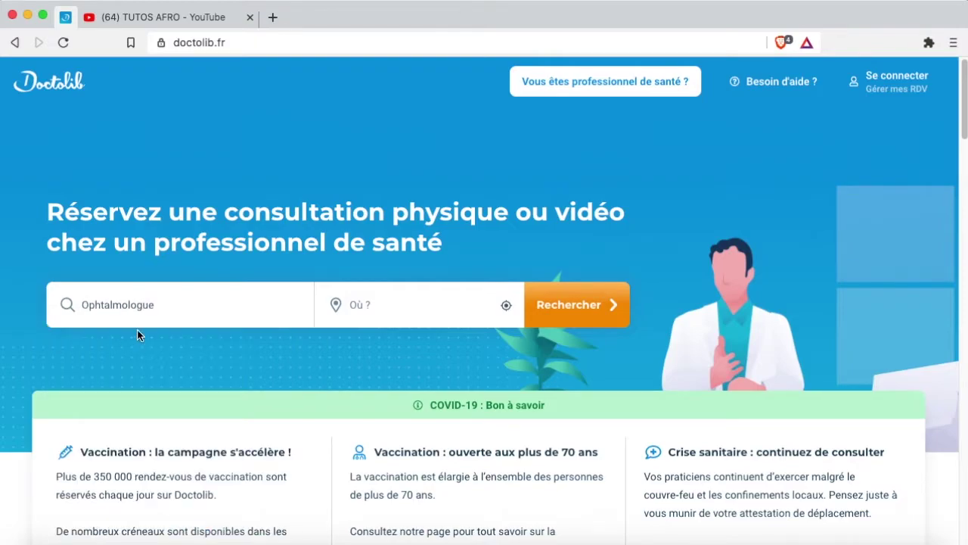
# Set the location to Paris and run the search for ophthalmologists.
pyautogui.click(393, 315)
pyautogui.write('paris')
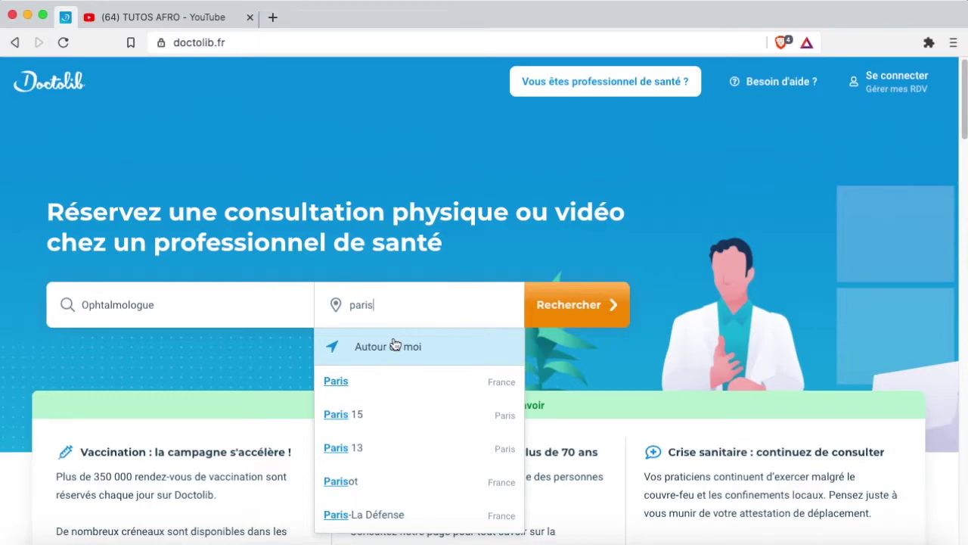
pyautogui.click(368, 391)
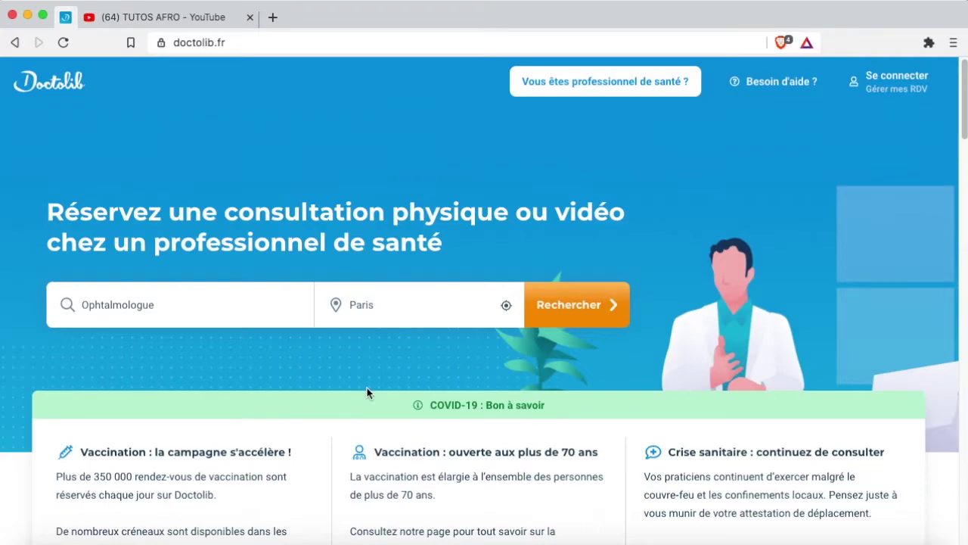
pyautogui.click(573, 312)
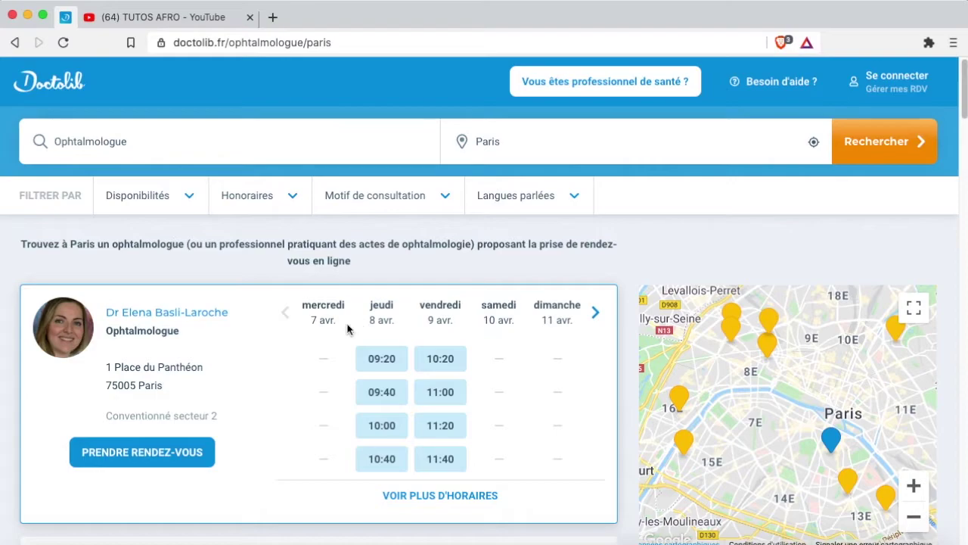
# Expand the full list of appointment times for the first ophthalmologist in the results and review it.
pyautogui.click(428, 496)
pyautogui.scroll(-2, 400, 447)
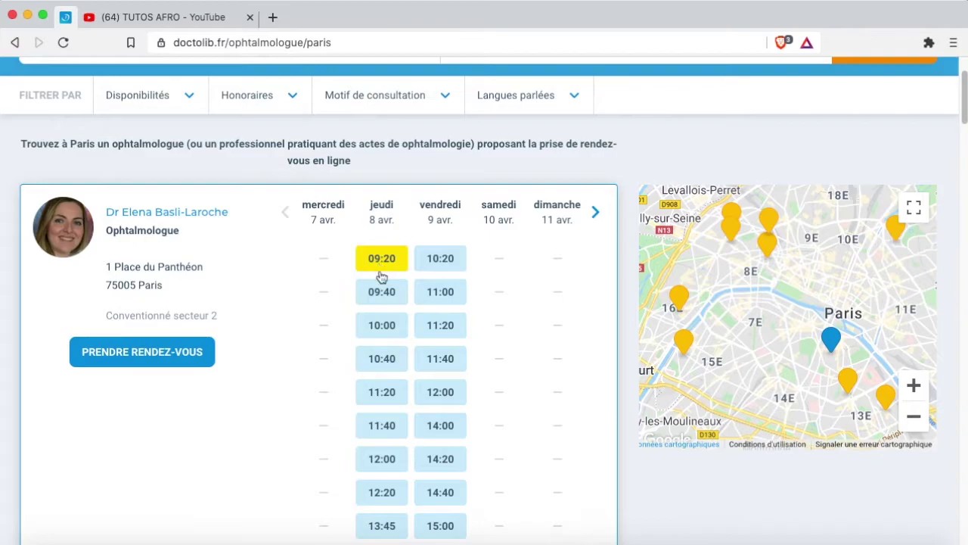
pyautogui.scroll(-5, 383, 302)
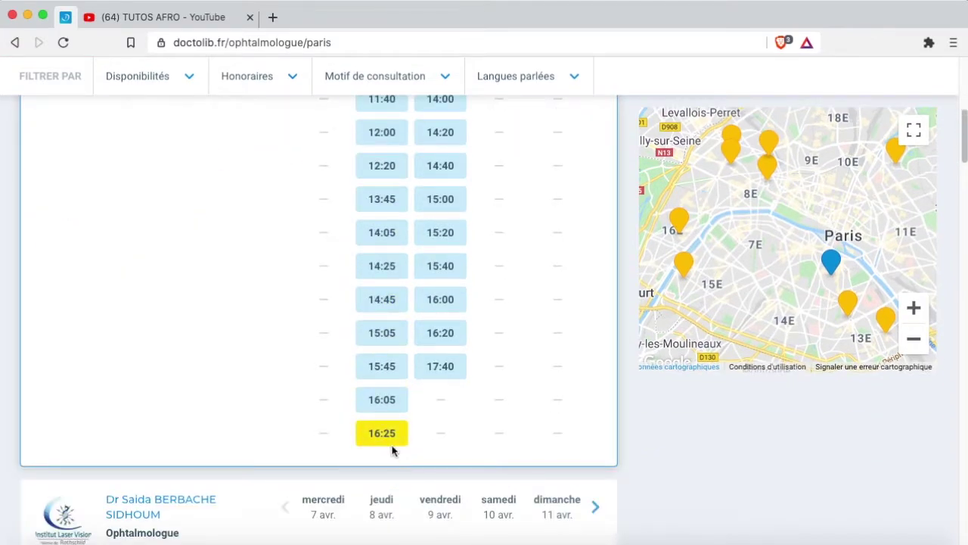
pyautogui.scroll(6, 391, 445)
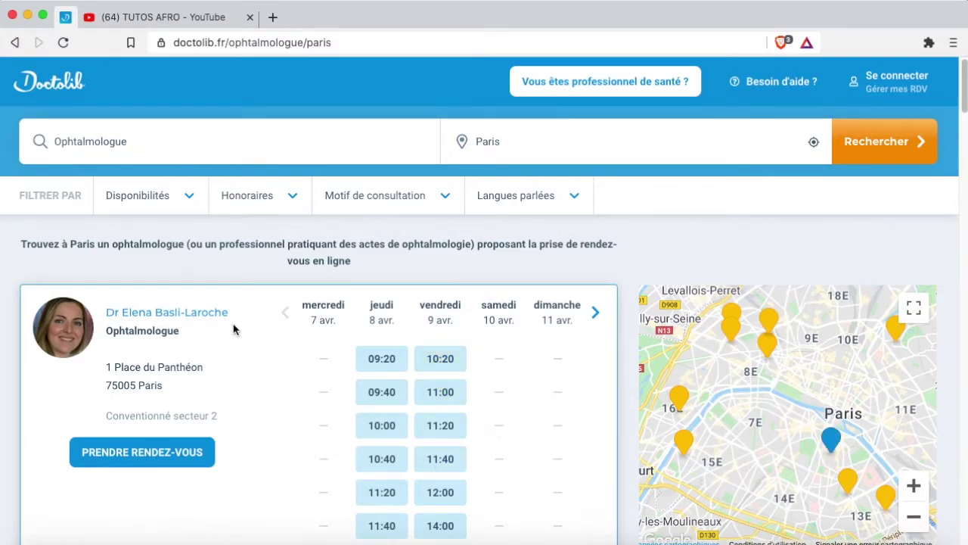
# Compare the availability of the other Paris ophthalmologists, advancing the fourth practitioner's calendar to the dates starting 22 April.
pyautogui.scroll(-3, 355, 406)
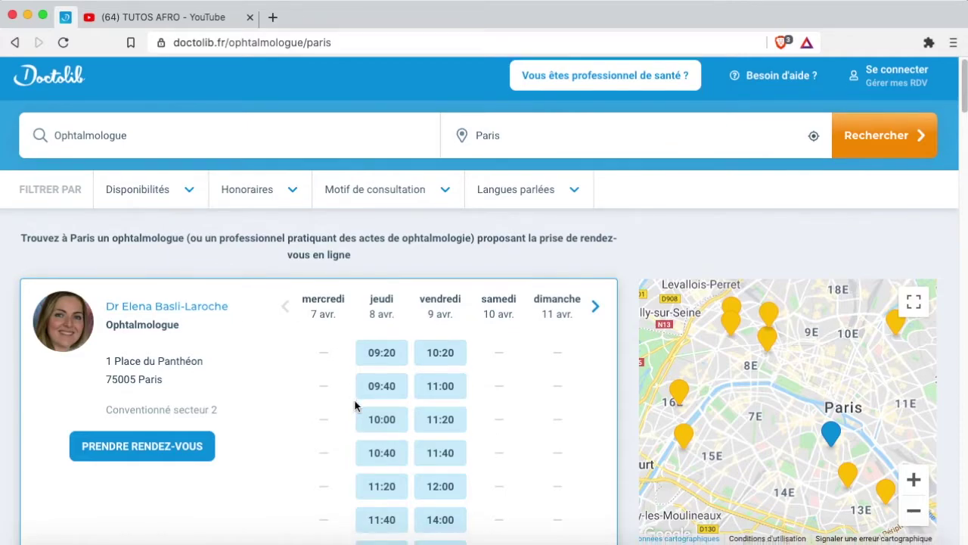
pyautogui.scroll(-6, 359, 406)
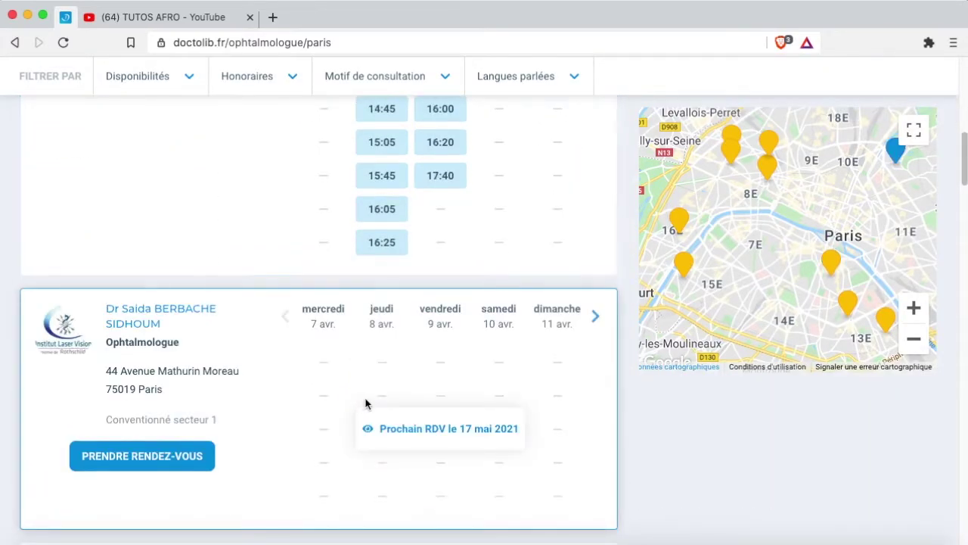
pyautogui.scroll(-1, 361, 406)
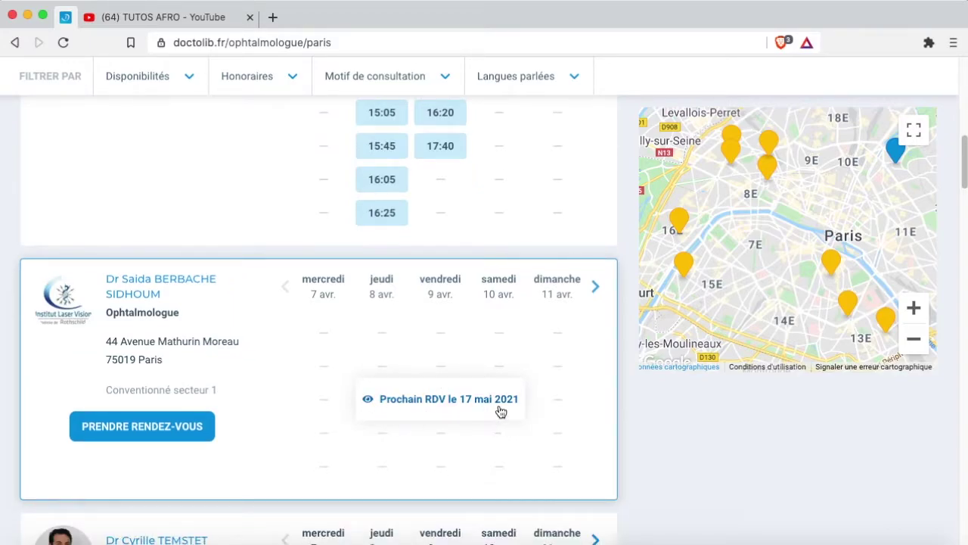
pyautogui.scroll(-2, 484, 450)
pyautogui.scroll(-5, 482, 450)
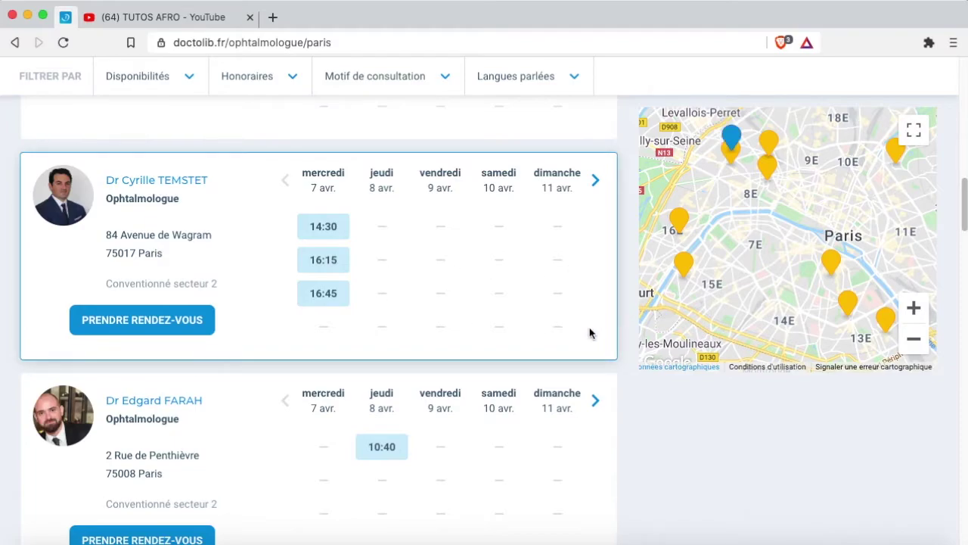
pyautogui.scroll(-3, 482, 465)
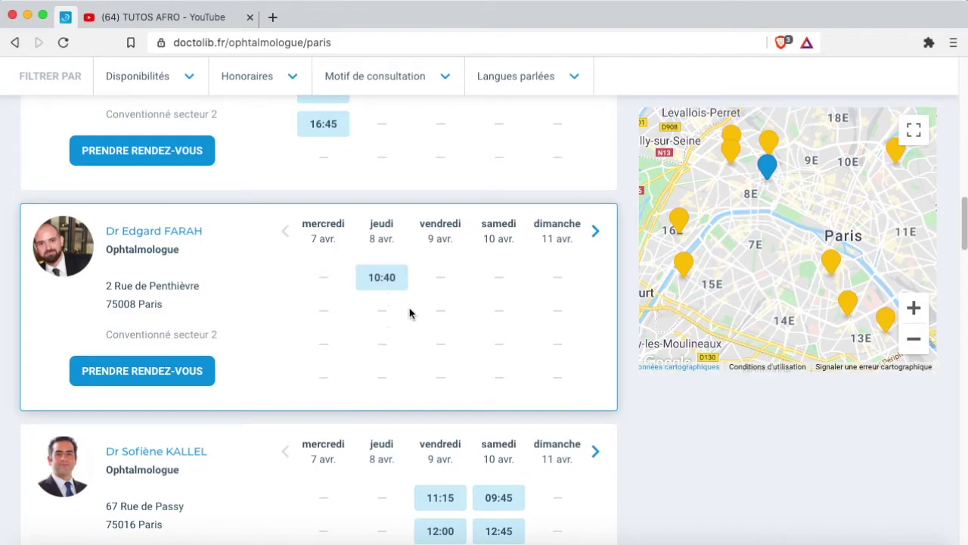
pyautogui.click(593, 230)
pyautogui.click(593, 231)
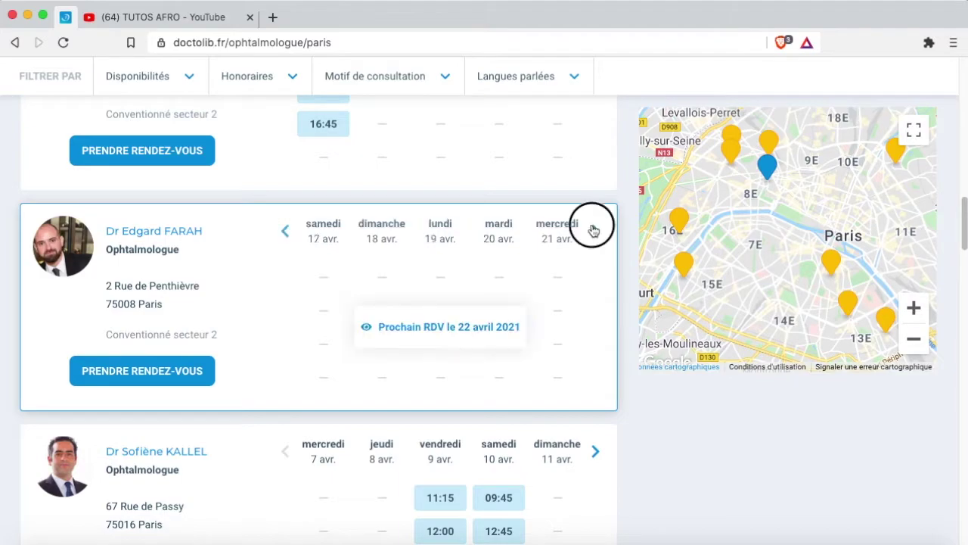
pyautogui.click(593, 231)
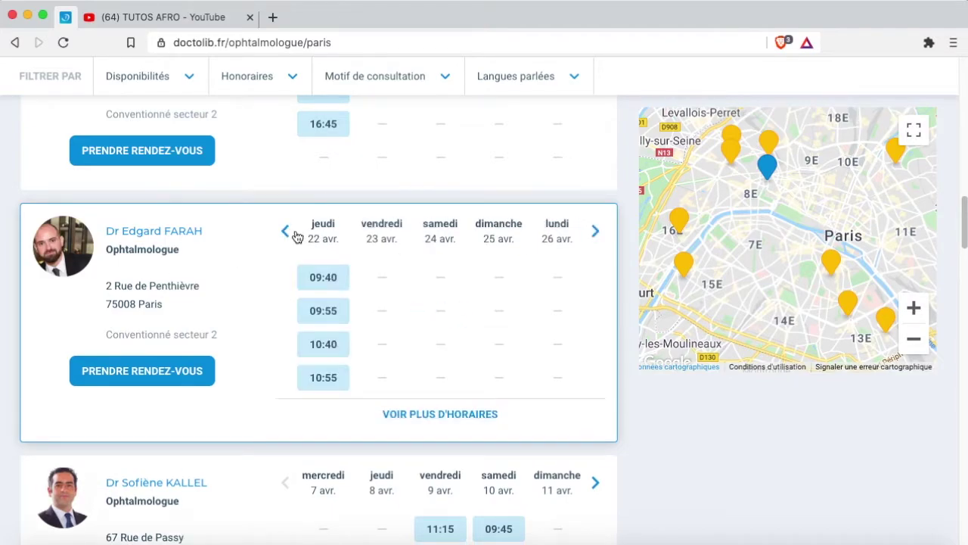
pyautogui.scroll(-5, 317, 332)
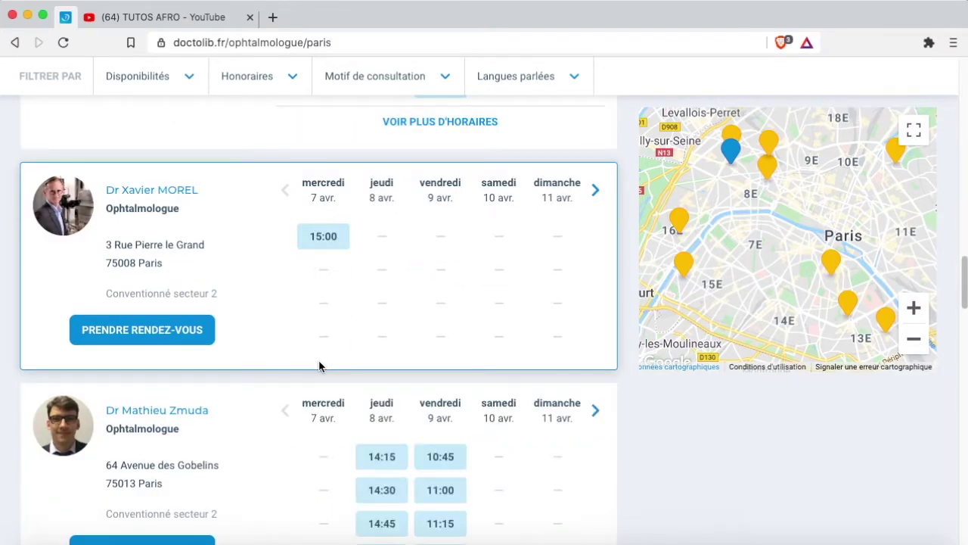
pyautogui.scroll(-15, 319, 367)
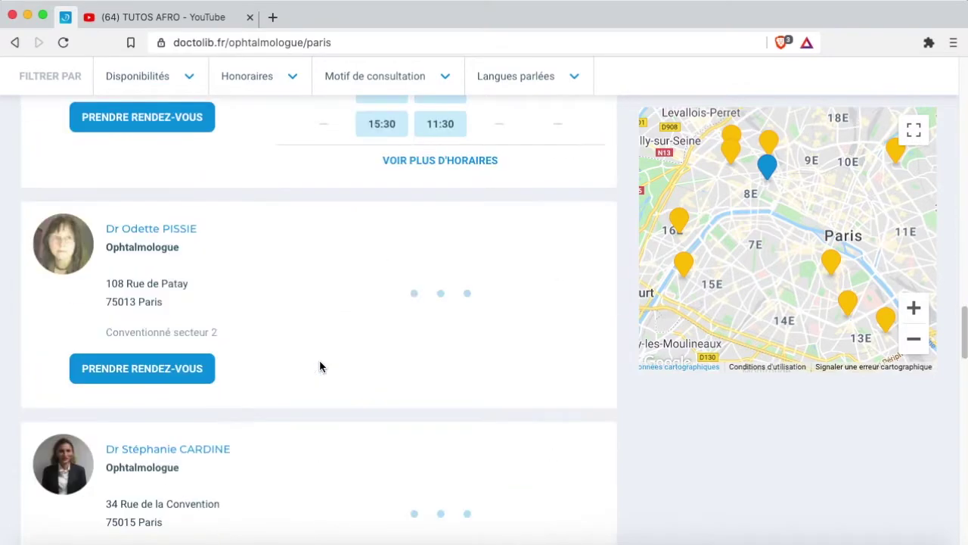
pyautogui.scroll(20, 319, 366)
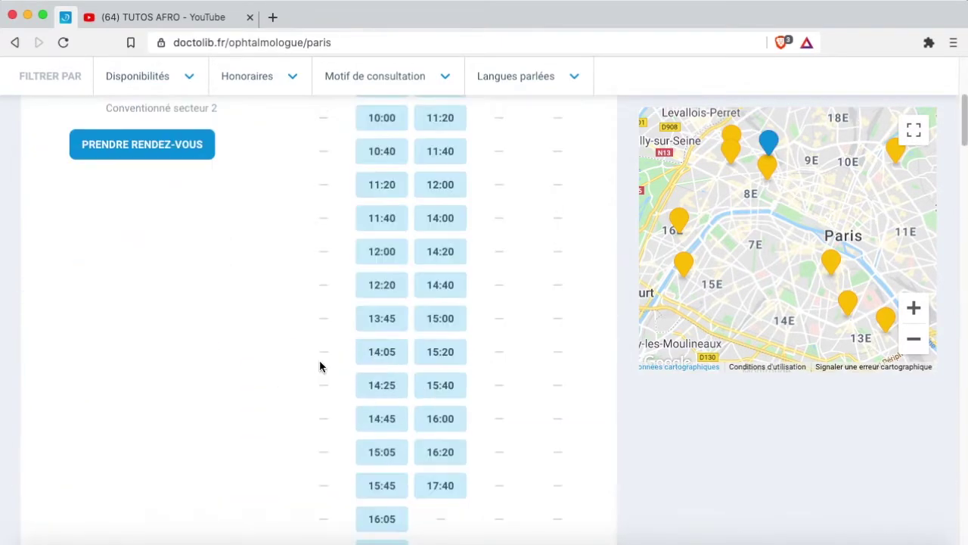
# Replace the search criteria with the specialty Chirurgien-dentiste and the location Lyon, and run the search.
pyautogui.click(168, 150)
pyautogui.press('BackSpace')
pyautogui.press('BackSpace')
pyautogui.press('BackSpace')
pyautogui.press('BackSpace')
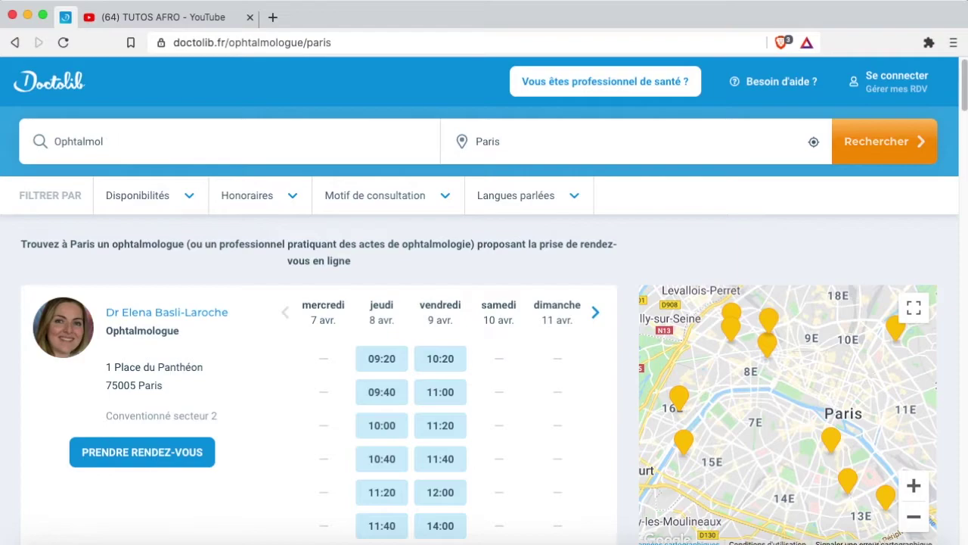
pyautogui.press('BackSpace')
pyautogui.press('BackSpace')
pyautogui.press('BackSpace')
pyautogui.press('BackSpace')
pyautogui.press('BackSpace')
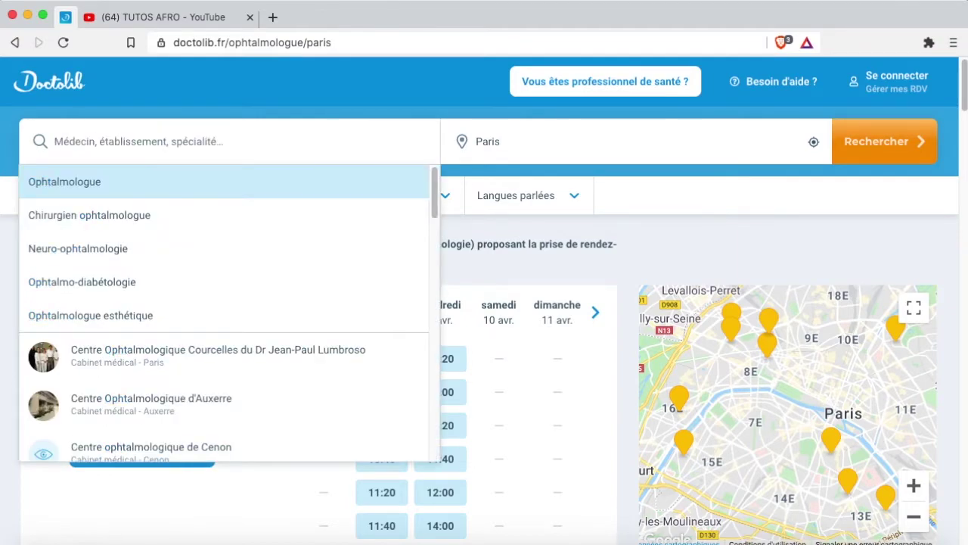
pyautogui.write('dentiste')
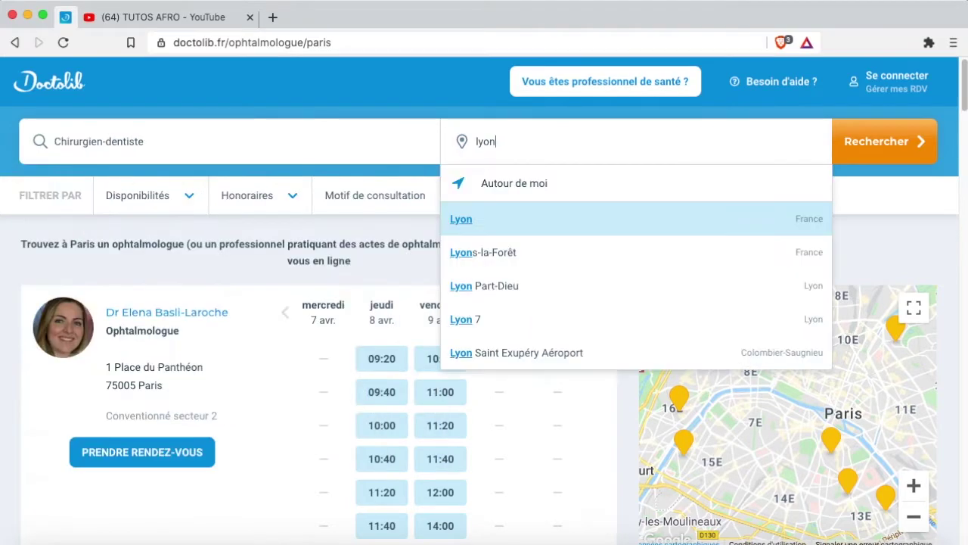
pyautogui.click(519, 229)
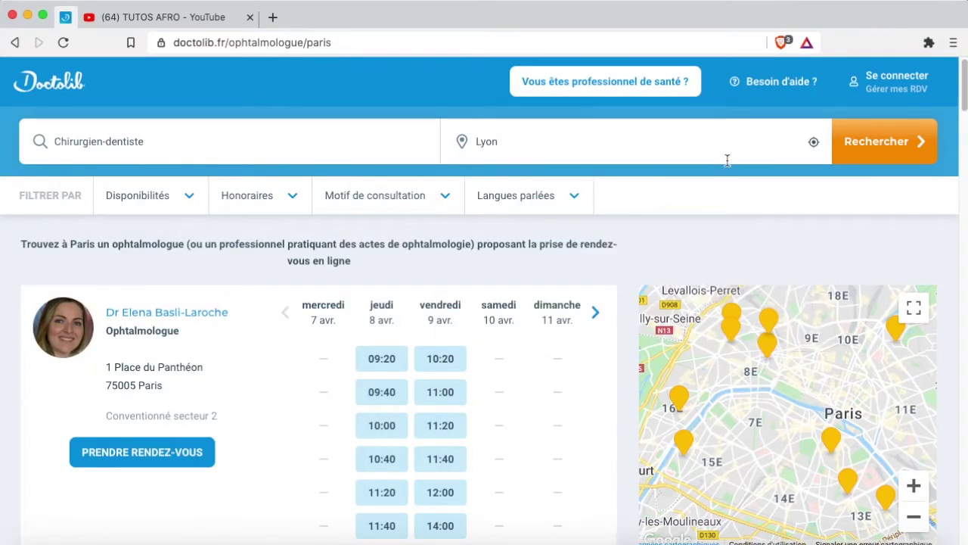
pyautogui.click(910, 142)
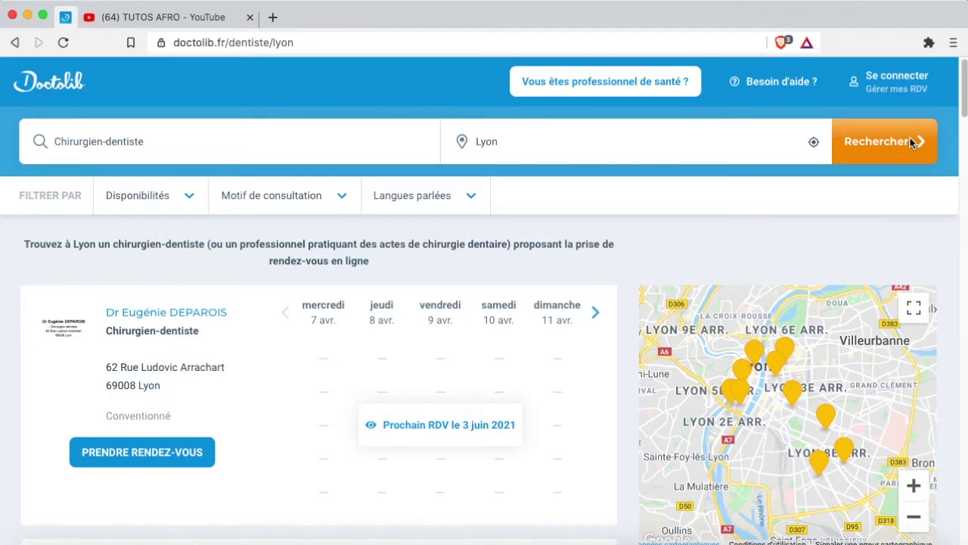
# Search for an Ophtalmologue in Orléans.
pyautogui.scroll(-5, 378, 174)
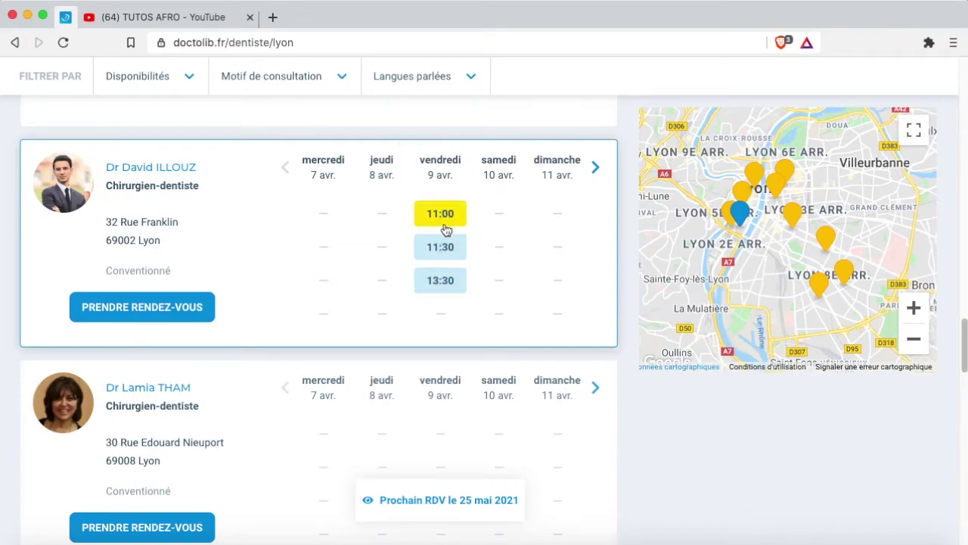
pyautogui.scroll(-8, 446, 327)
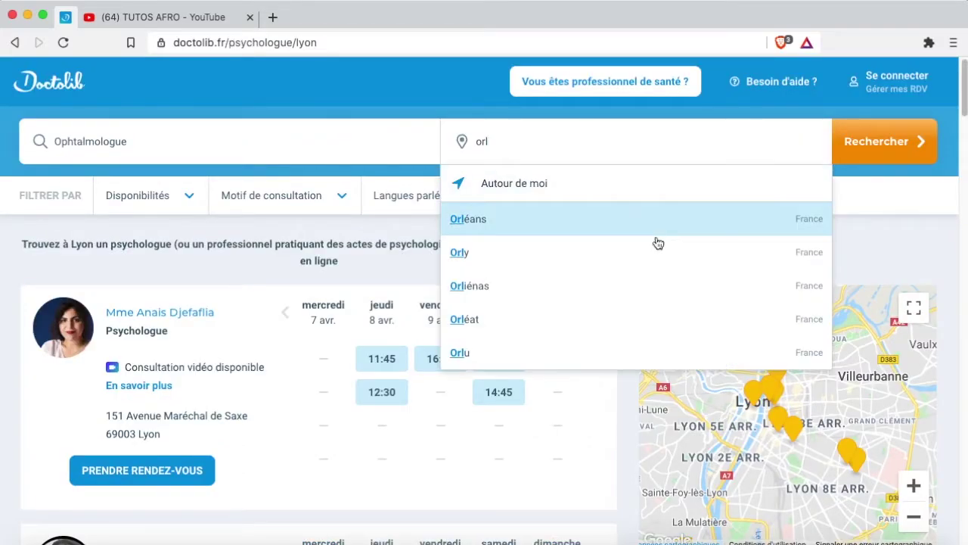
pyautogui.click(580, 220)
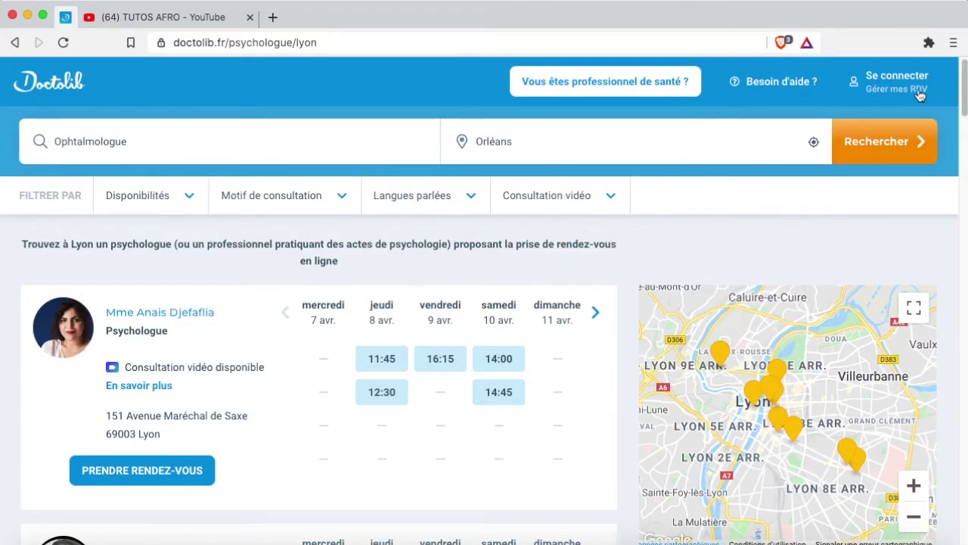
pyautogui.click(895, 146)
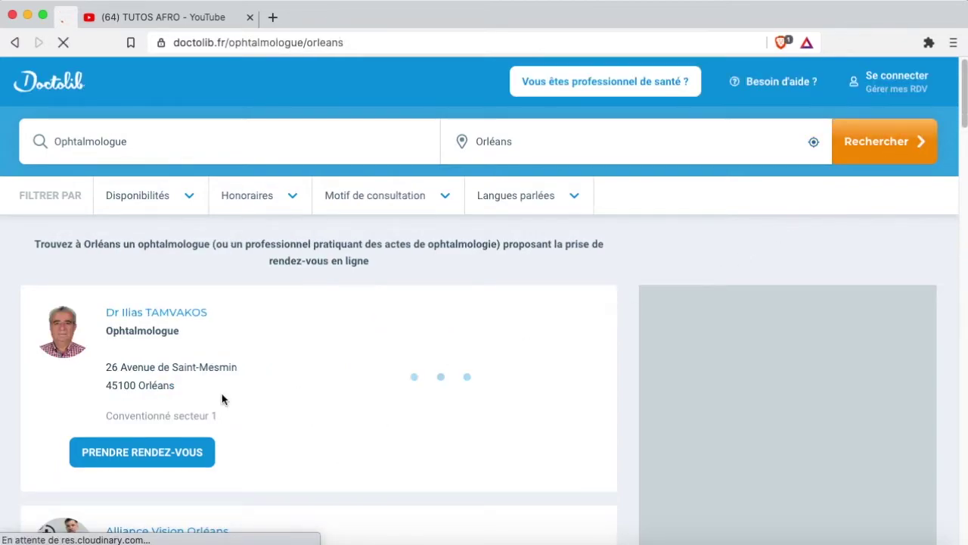
# Choose the 15:40 appointment on Saturday 10 April at the Alliance Vision Orléans health centre.
pyautogui.scroll(-1, 222, 393)
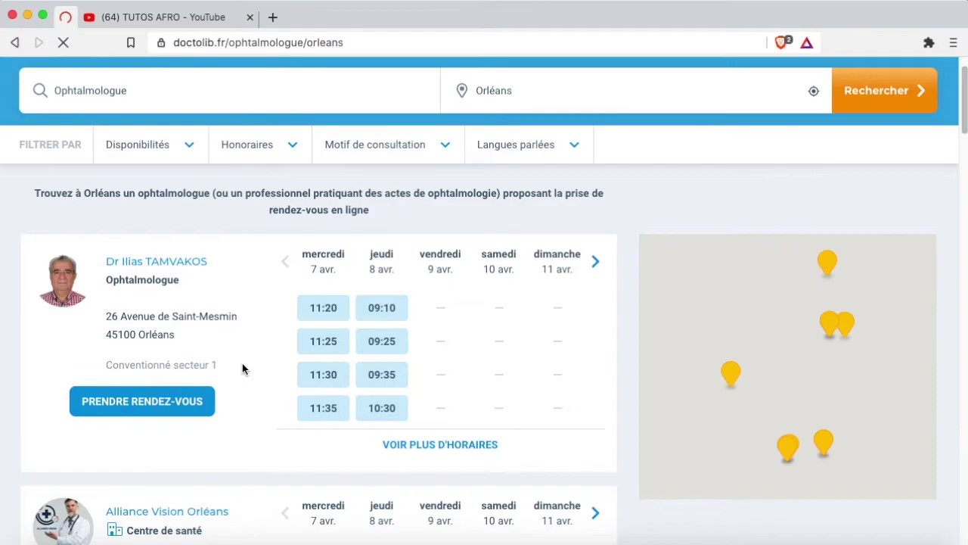
pyautogui.scroll(-3, 242, 367)
pyautogui.scroll(-2, 245, 367)
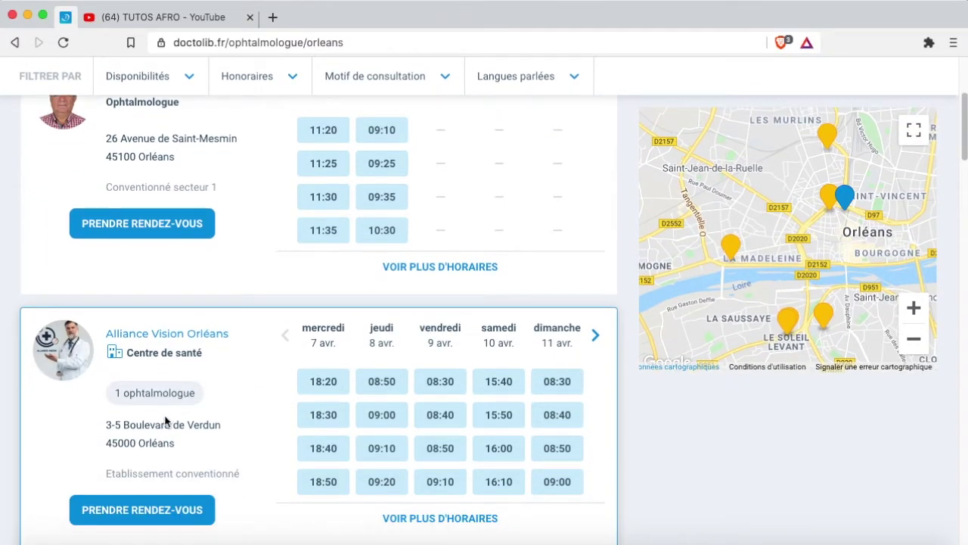
pyautogui.scroll(1, 147, 365)
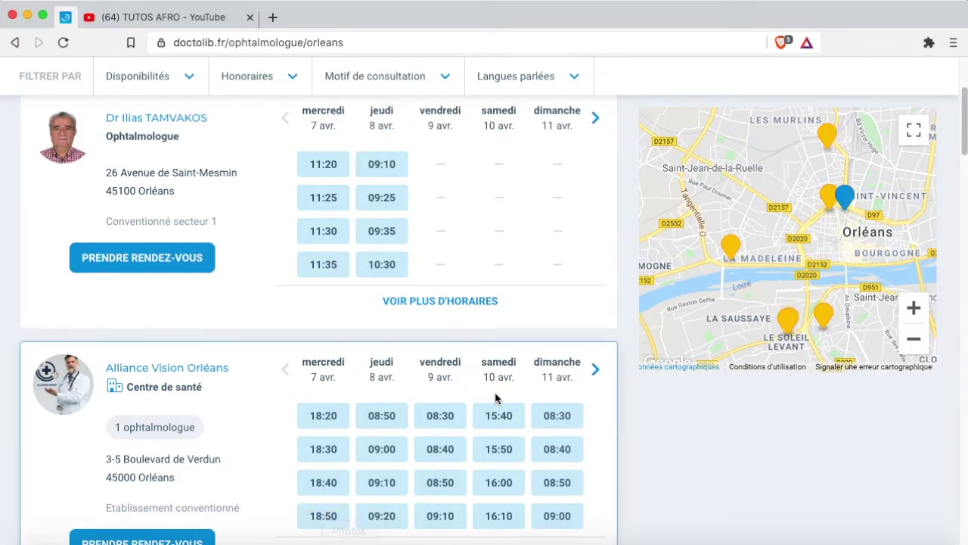
pyautogui.scroll(-1, 202, 473)
pyautogui.scroll(-5, 203, 473)
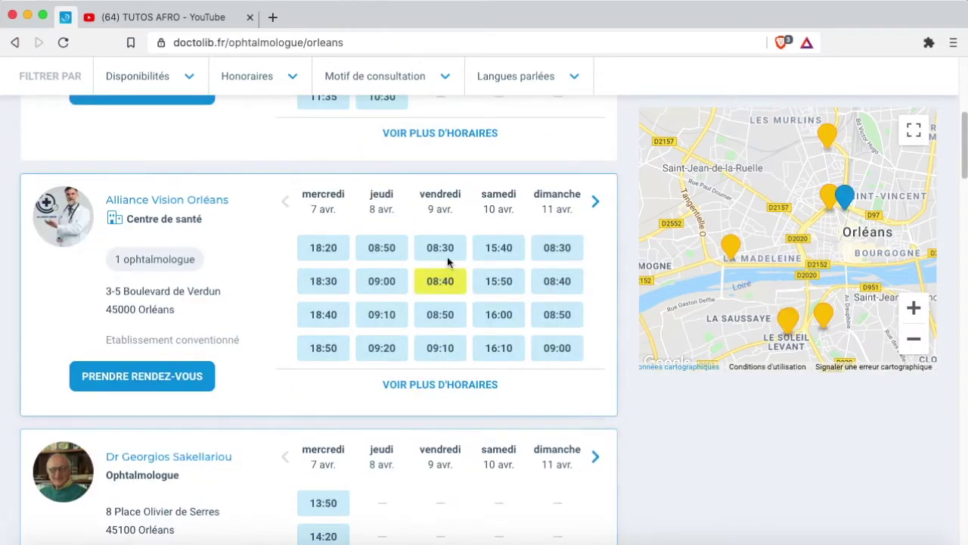
pyautogui.click(500, 252)
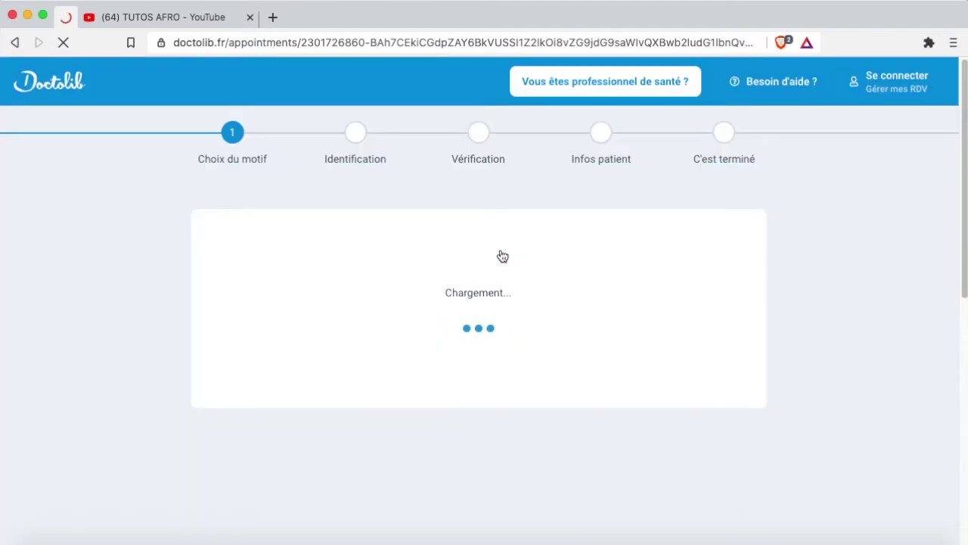
# Set the consultation reason to Première consultation d'ophtalmologie and request the appointment.
pyautogui.click(537, 388)
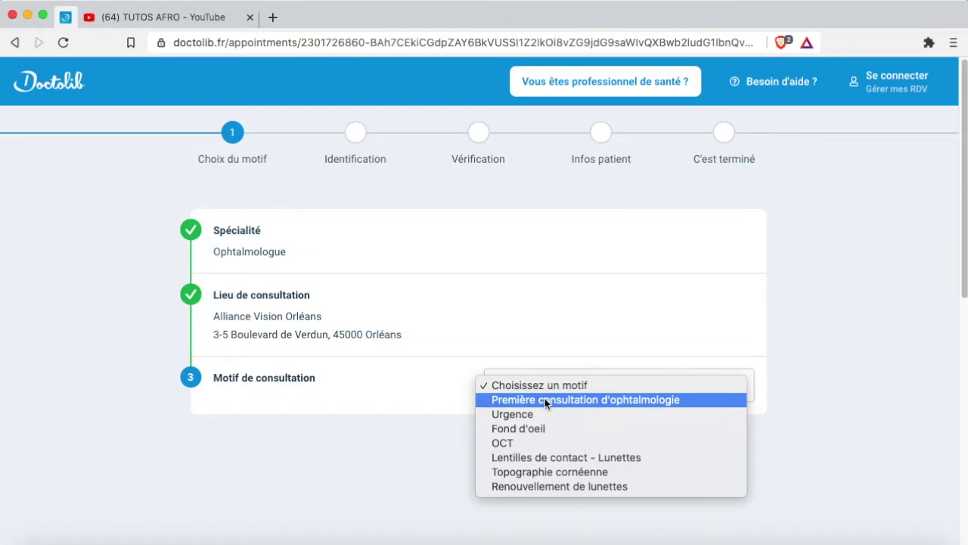
pyautogui.click(544, 399)
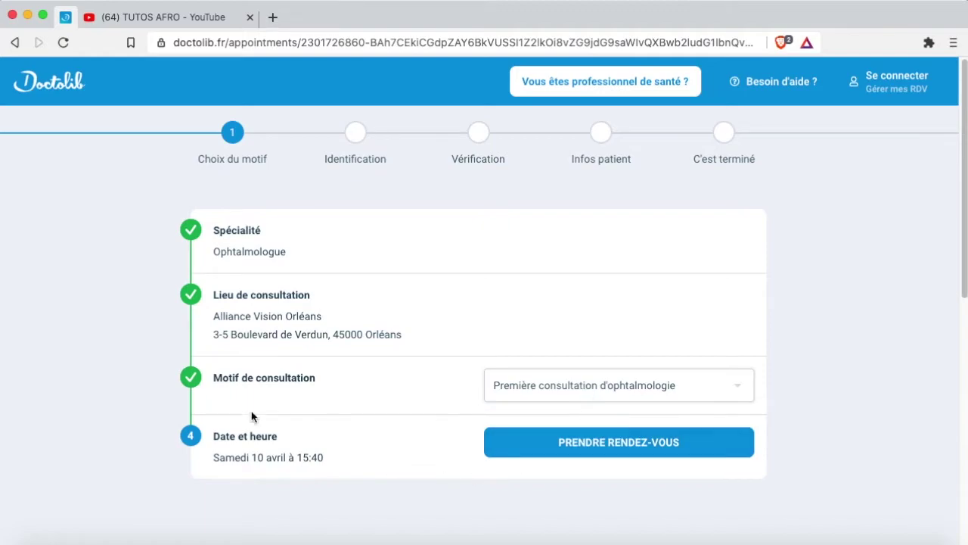
pyautogui.click(567, 452)
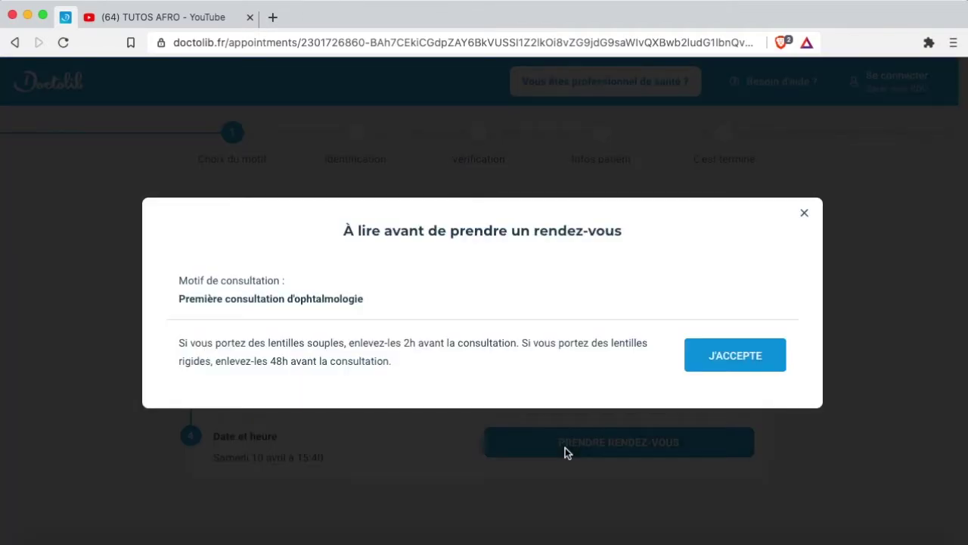
# Accept both pre-appointment instructions for the first ophthalmology consultation and continue to identification.
pyautogui.click(763, 354)
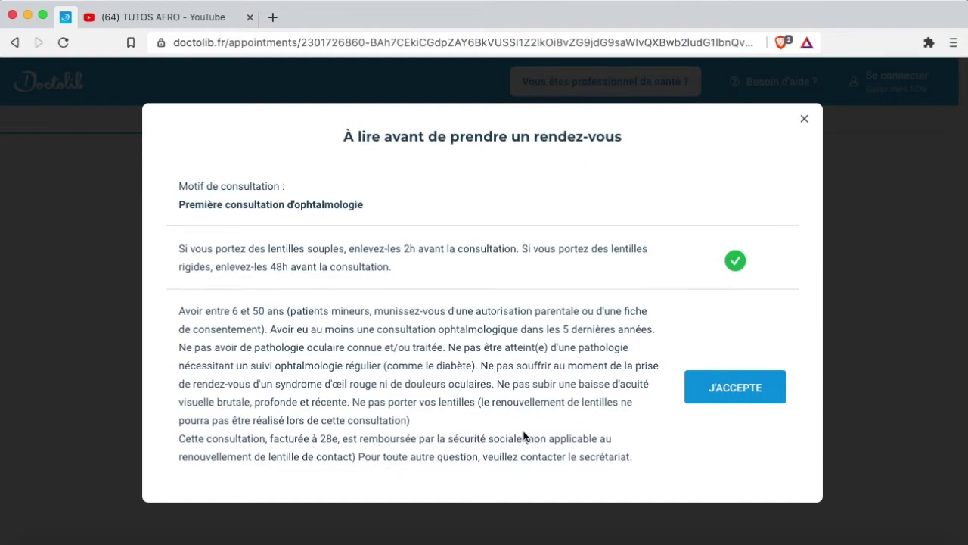
pyautogui.click(734, 386)
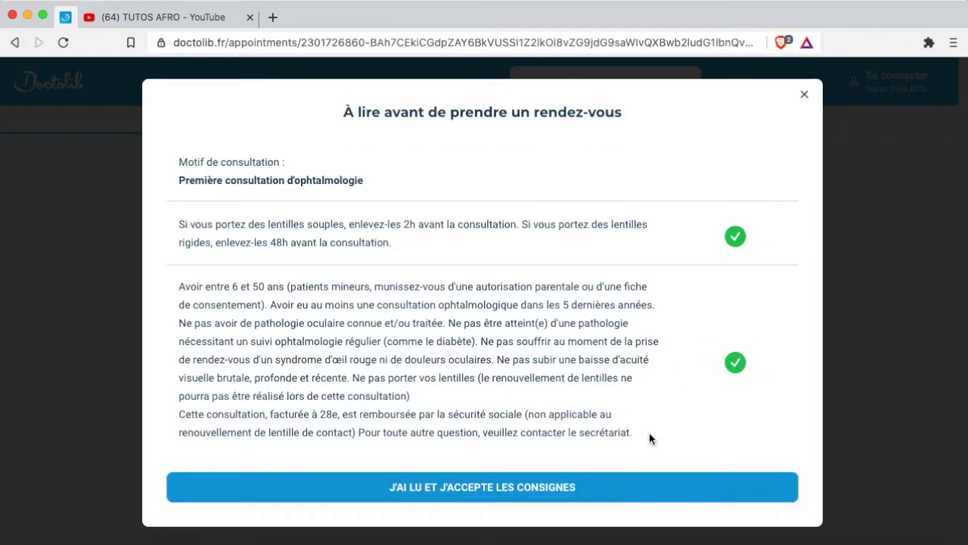
pyautogui.click(466, 490)
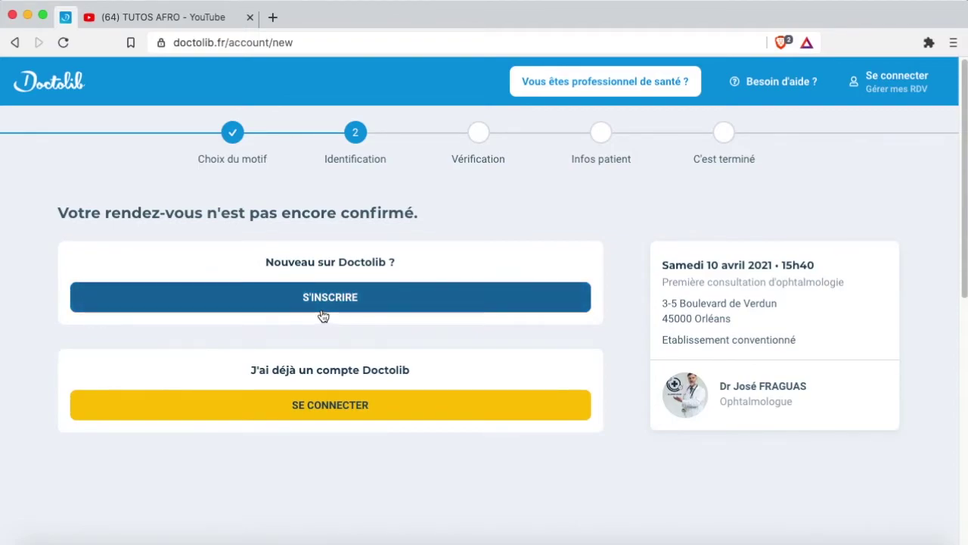
# Open the registration form for new Doctolib patients and examine the details it requires.
pyautogui.click(323, 316)
pyautogui.scroll(-1, 123, 387)
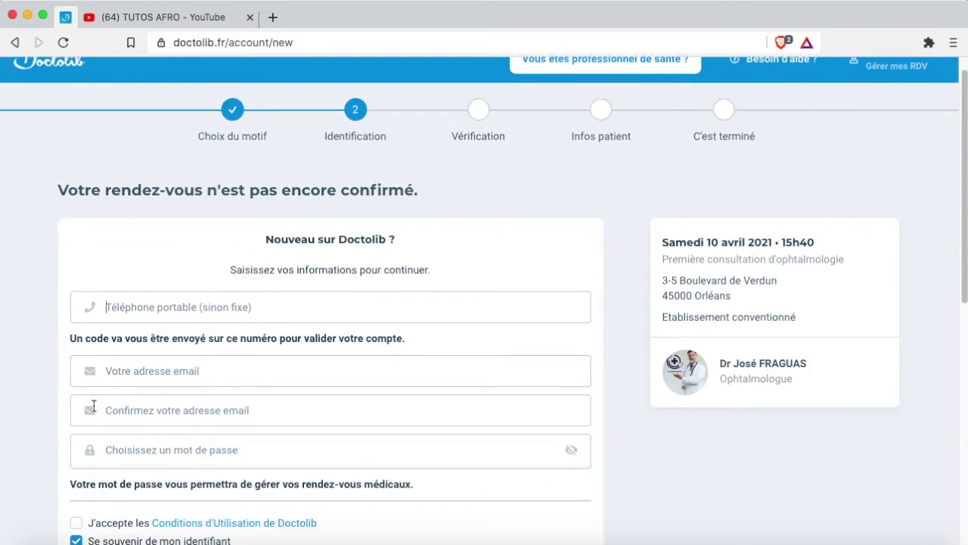
pyautogui.scroll(-3, 252, 409)
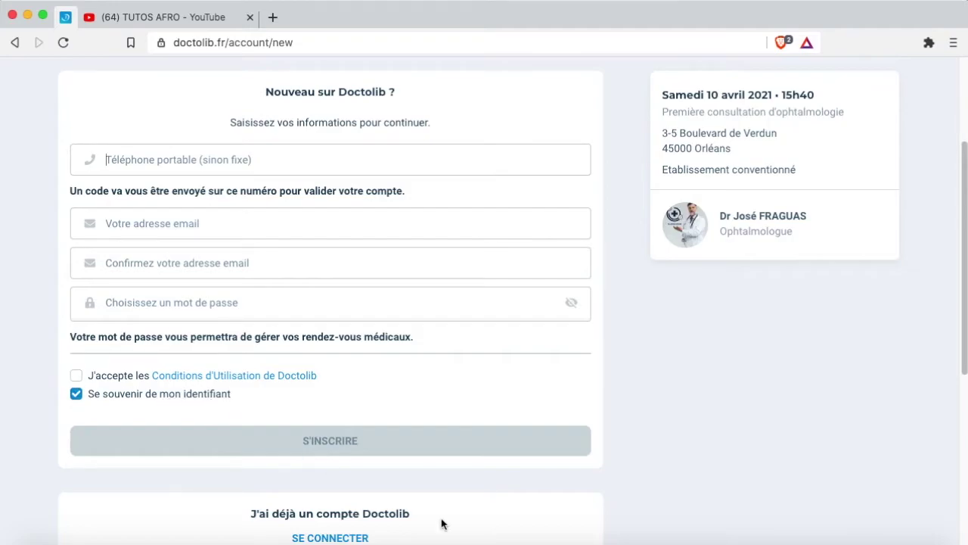
# Switch to the existing-account login and sign in with the account identifier and password.
pyautogui.scroll(-2, 318, 421)
pyautogui.click(301, 446)
pyautogui.scroll(-3, 265, 378)
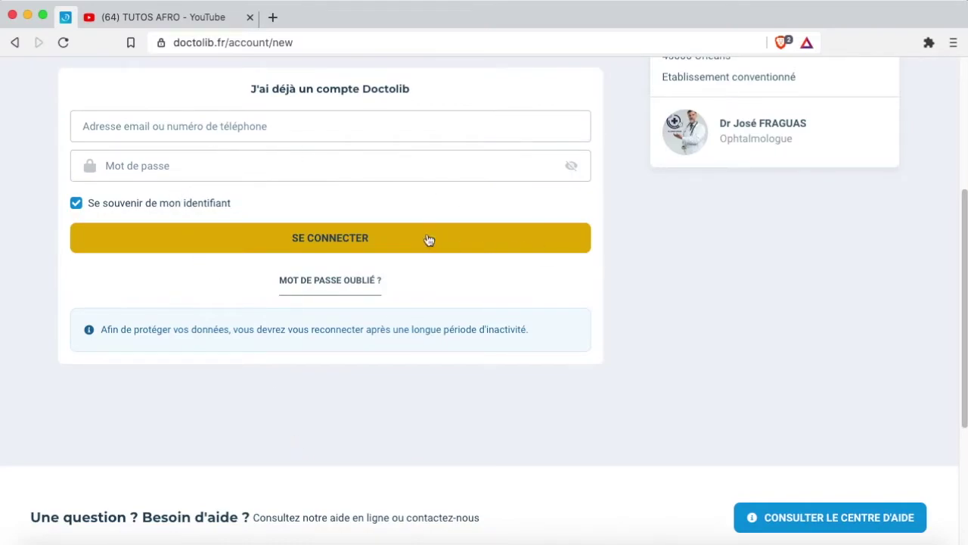
pyautogui.click(204, 133)
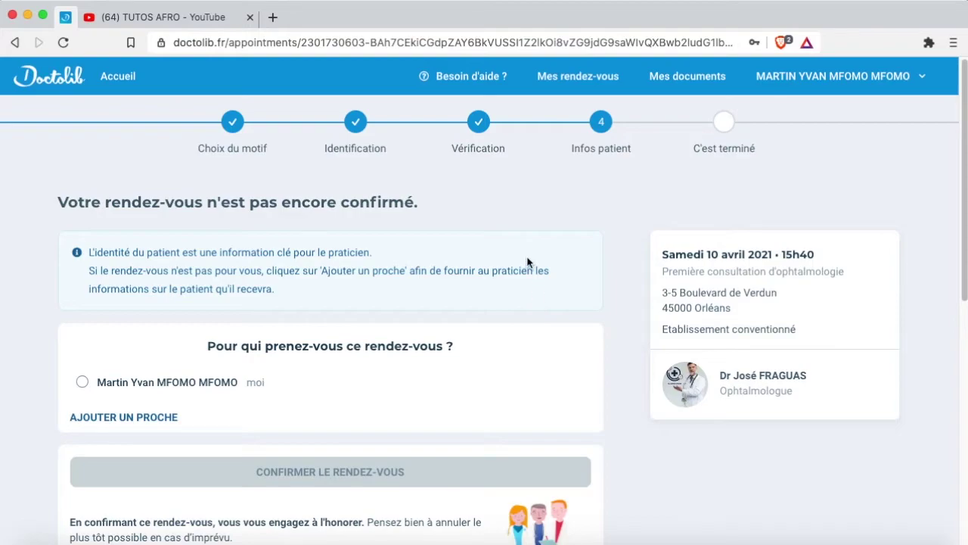
# Start adding a relative as the patient for the appointment and set their title to Monsieur.
pyautogui.scroll(-1, 488, 292)
pyautogui.scroll(-2, 411, 310)
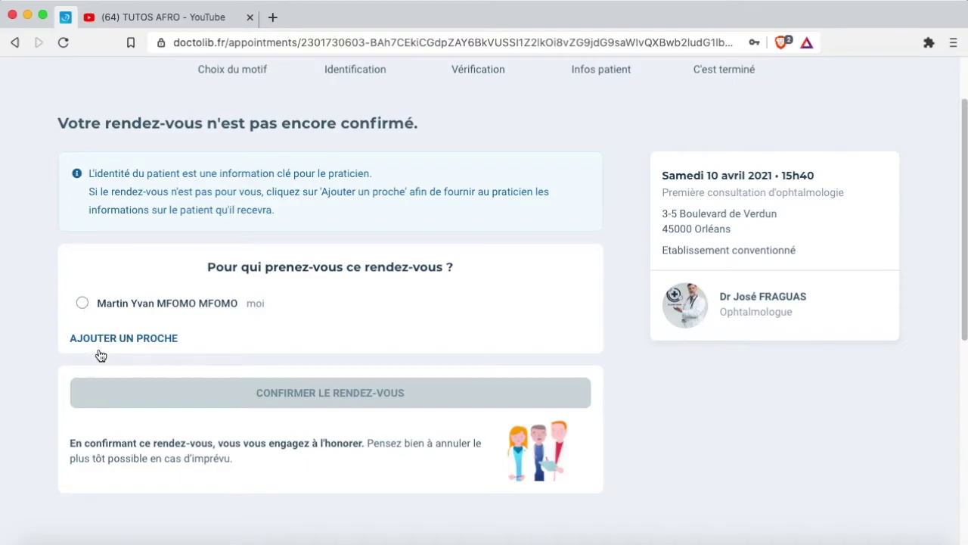
pyautogui.click(137, 349)
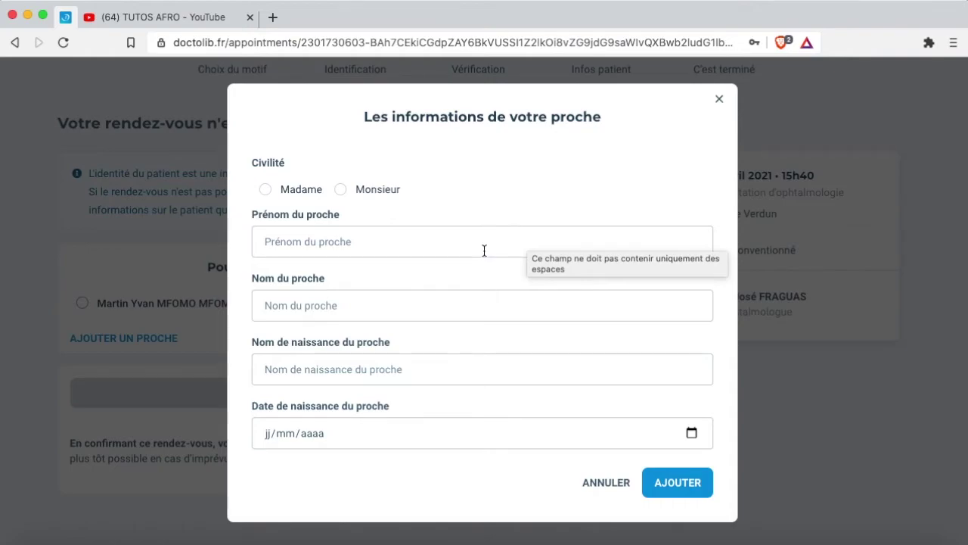
pyautogui.click(341, 190)
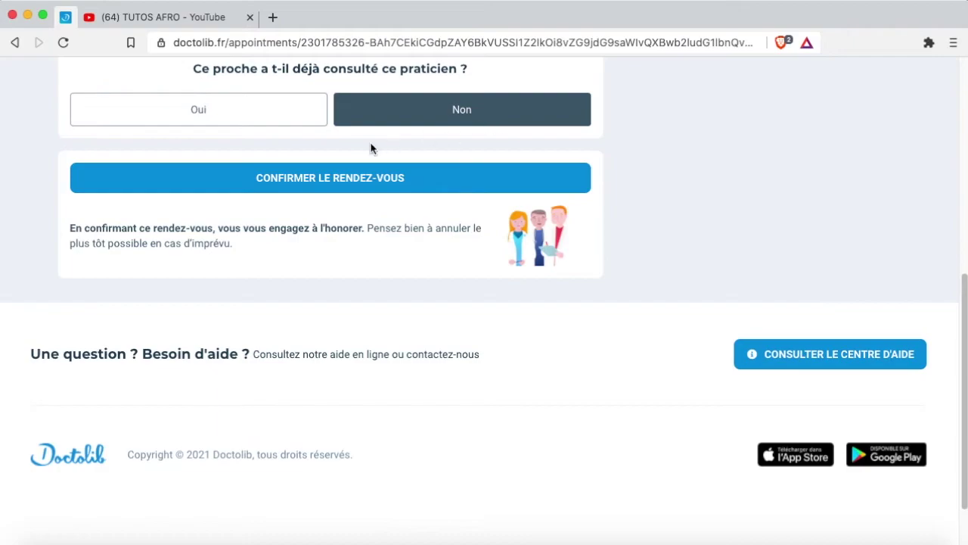
# Confirm the relative's appointment and give Doctolib a recommendation score of 10.
pyautogui.click(390, 179)
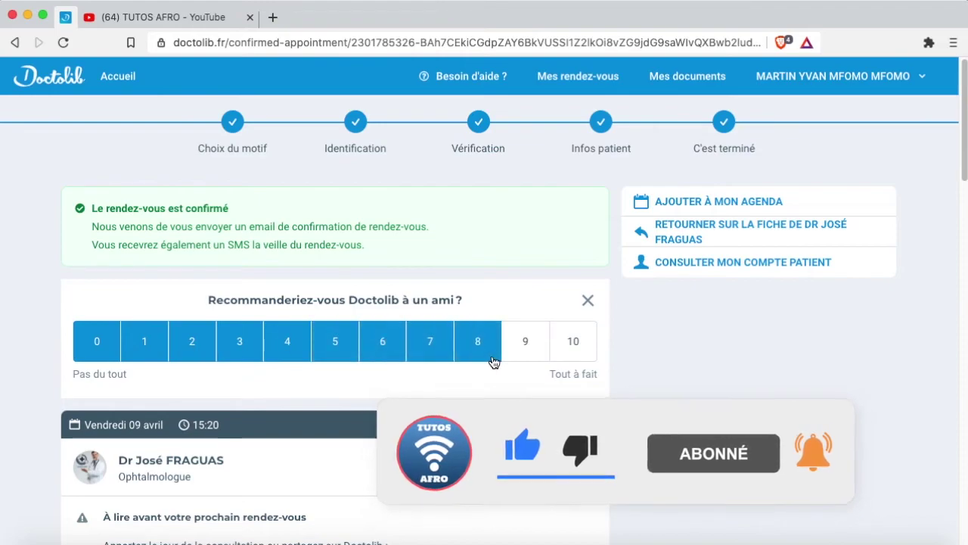
pyautogui.click(569, 344)
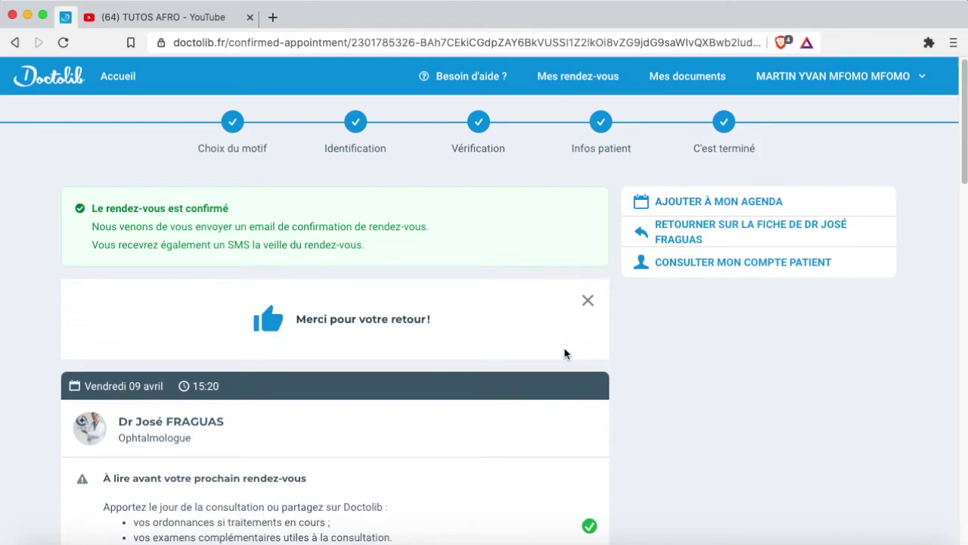
# Review the confirmed appointment's details, including the pre-visit instructions, COVID-19 travel certificate and document sharing section.
pyautogui.scroll(-3, 549, 380)
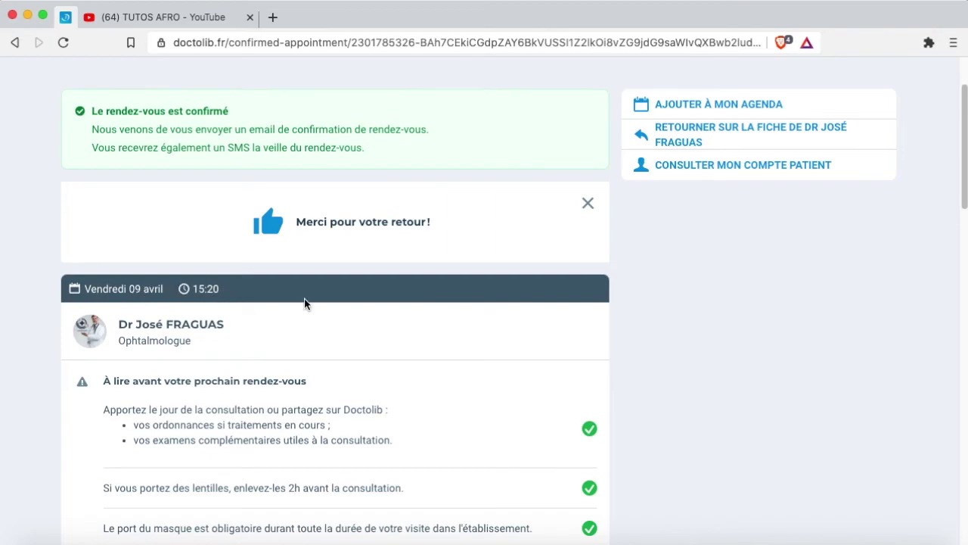
pyautogui.scroll(-2, 304, 300)
pyautogui.scroll(-5, 305, 299)
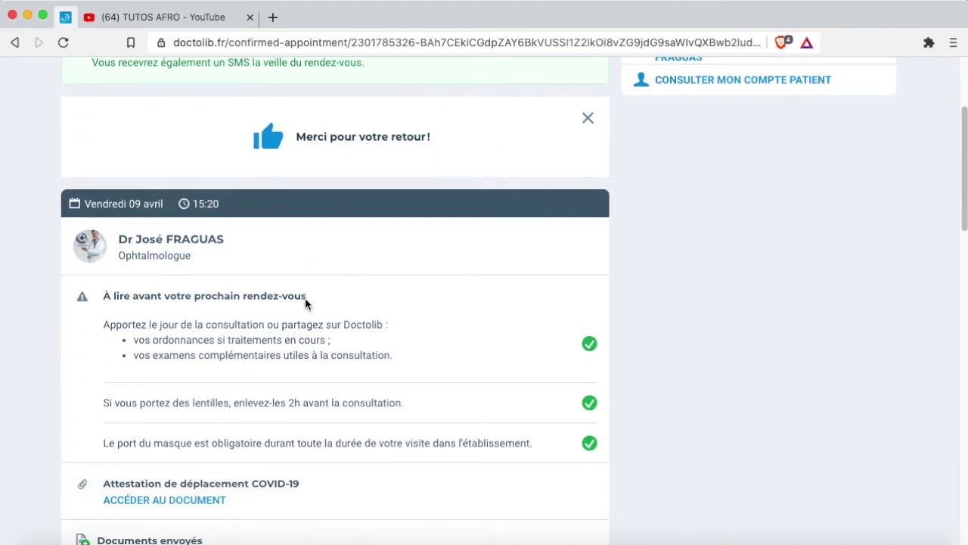
pyautogui.scroll(-1, 305, 298)
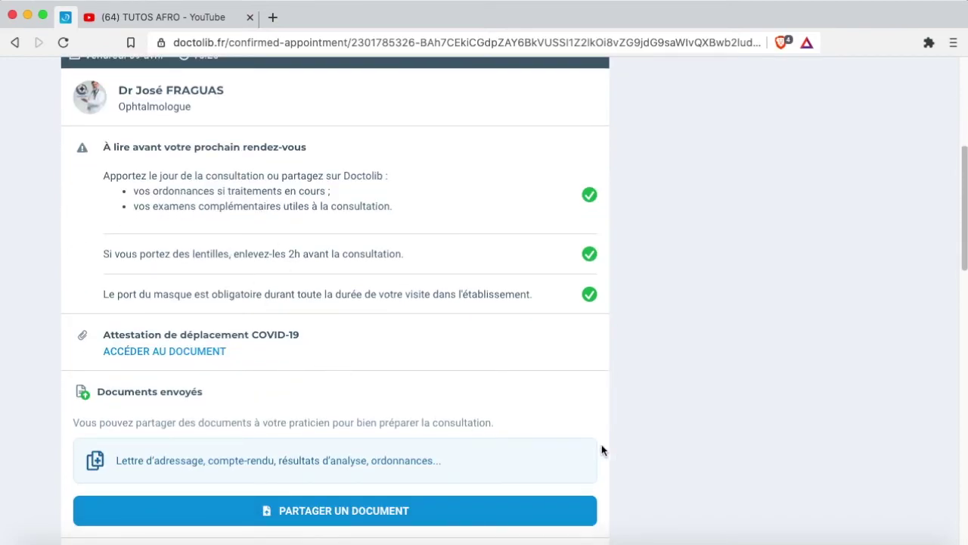
pyautogui.scroll(-1, 317, 373)
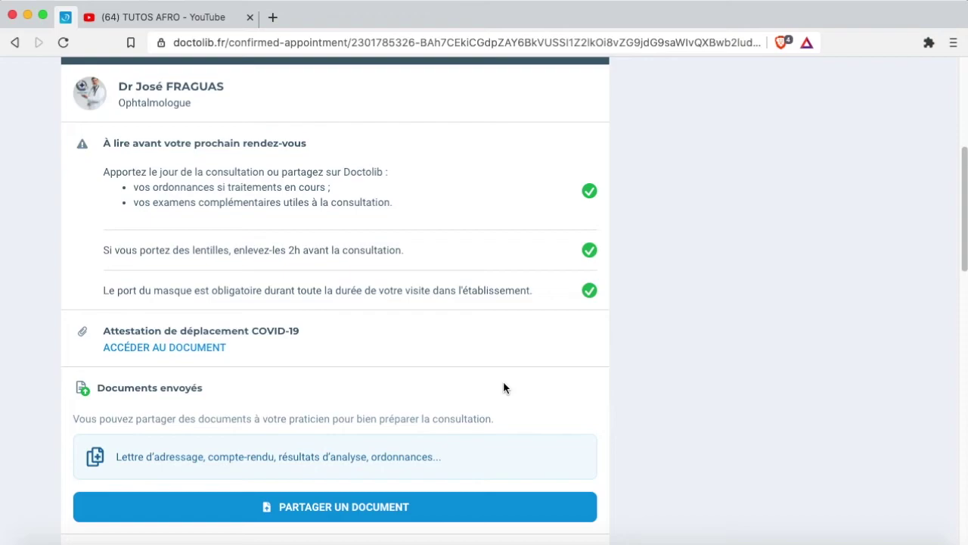
pyautogui.scroll(5, 509, 388)
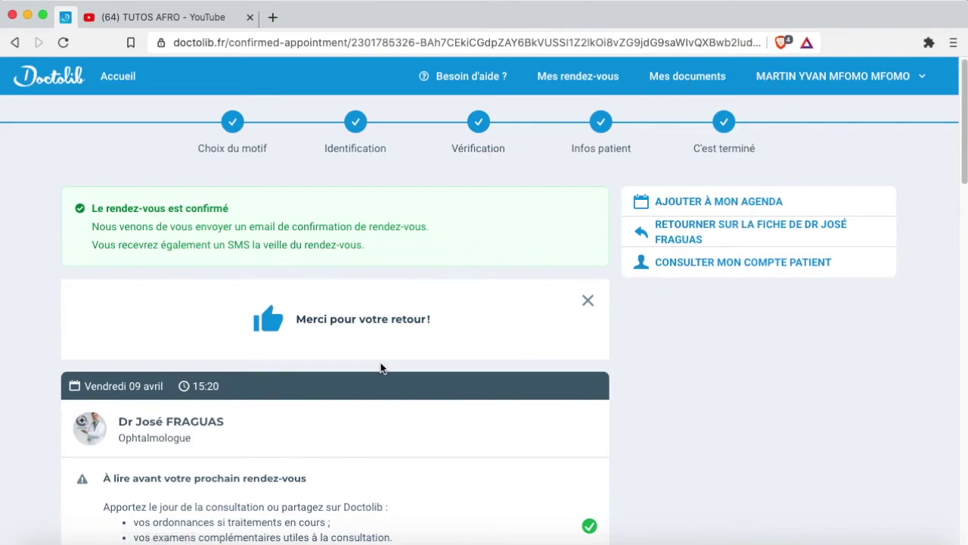
pyautogui.scroll(-1, 381, 367)
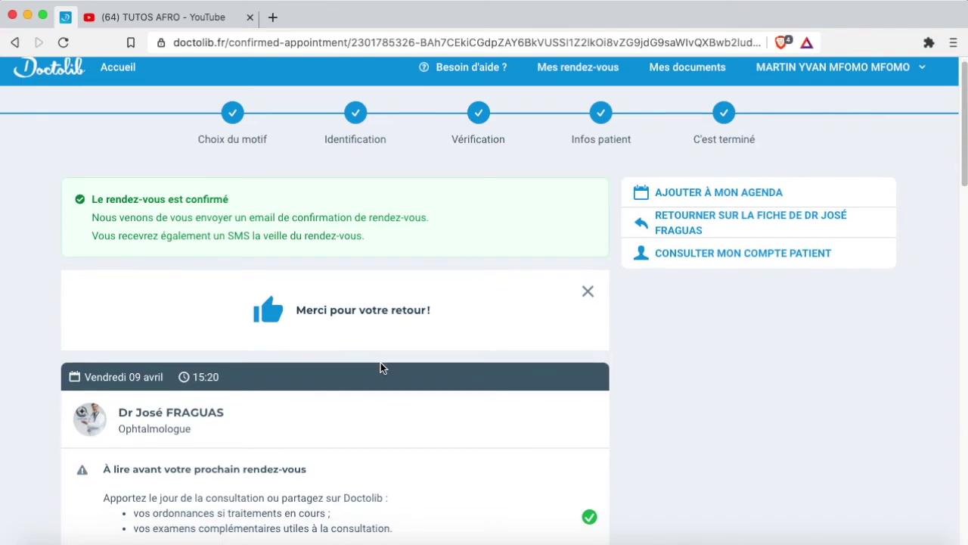
pyautogui.scroll(-5, 381, 363)
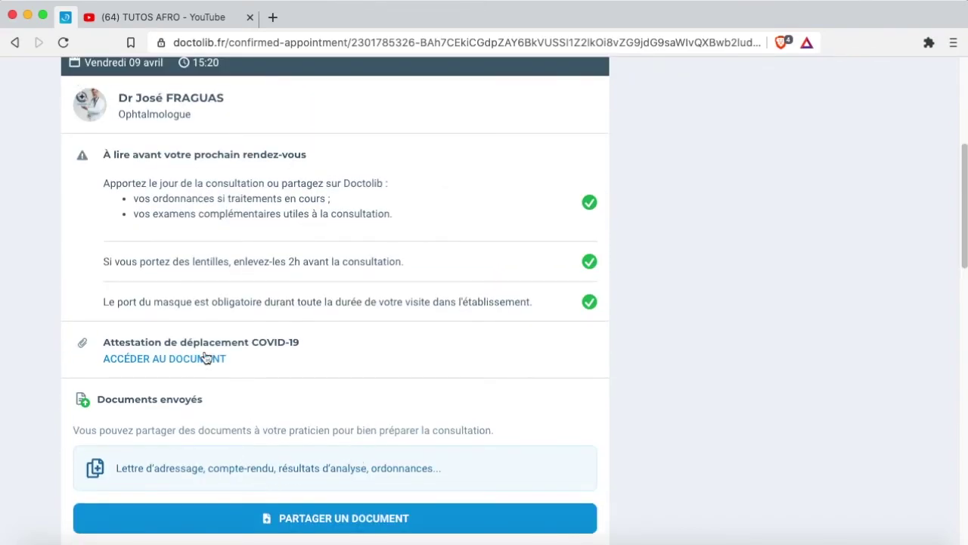